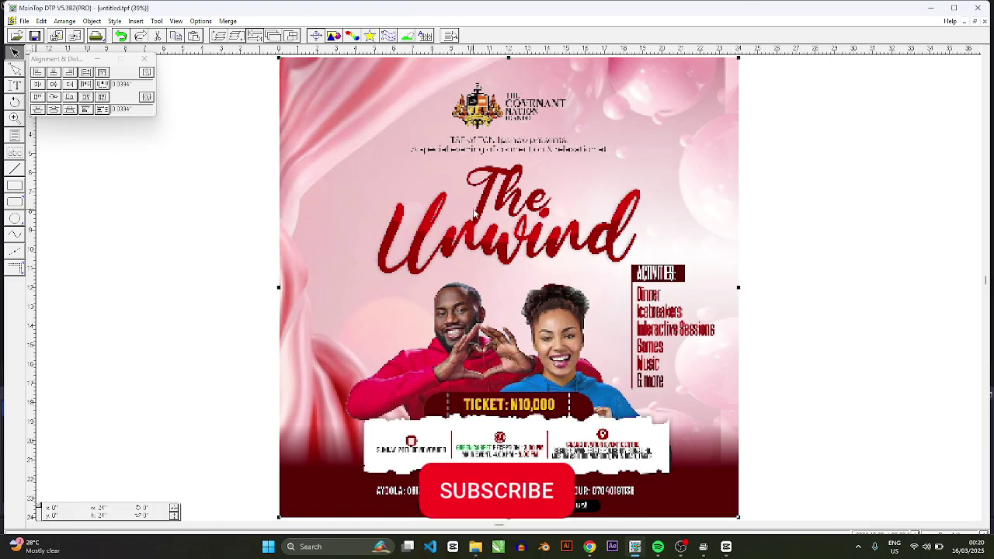
Delete the flyer artwork from the page and maximize the document window
key("Delete")
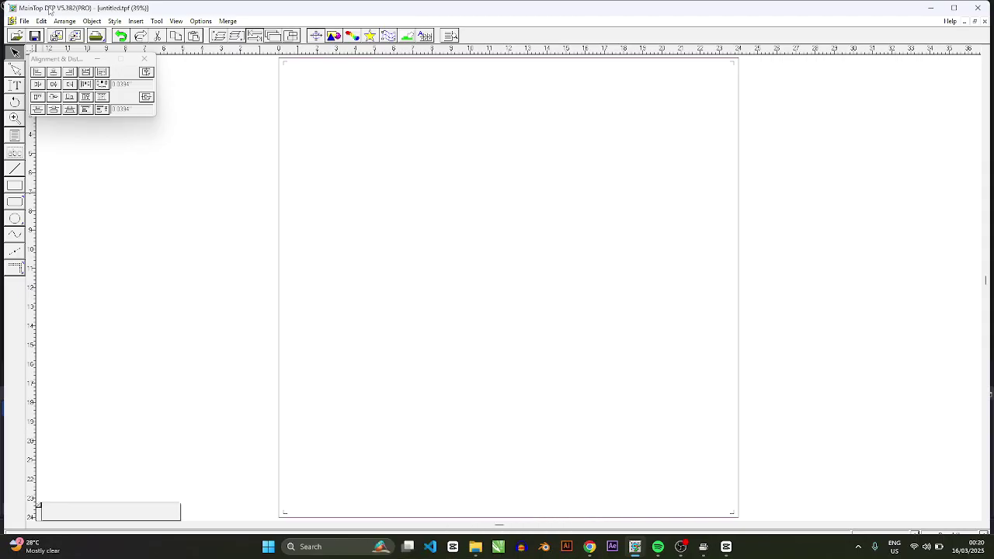
left_click_drag(49, 10, 1, 2)
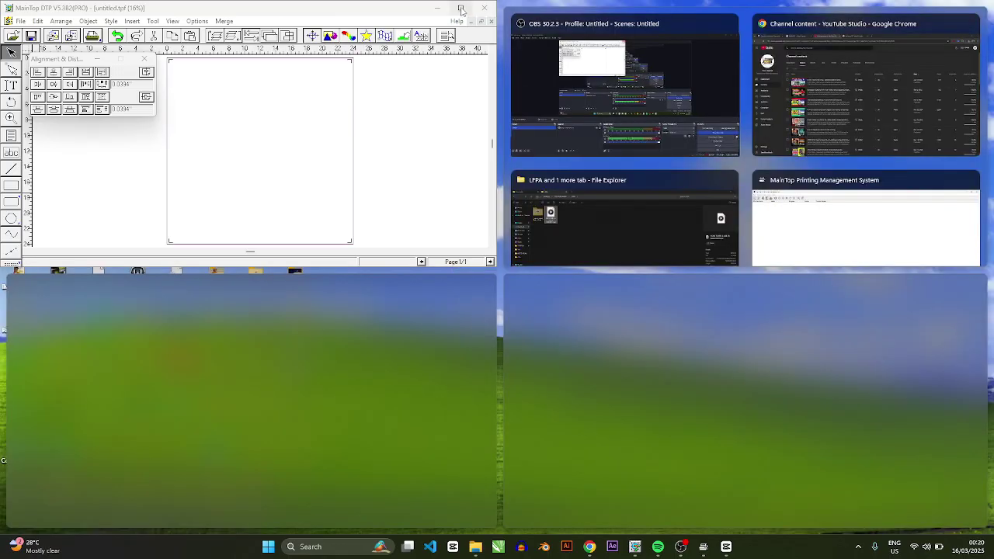
left_click(461, 8)
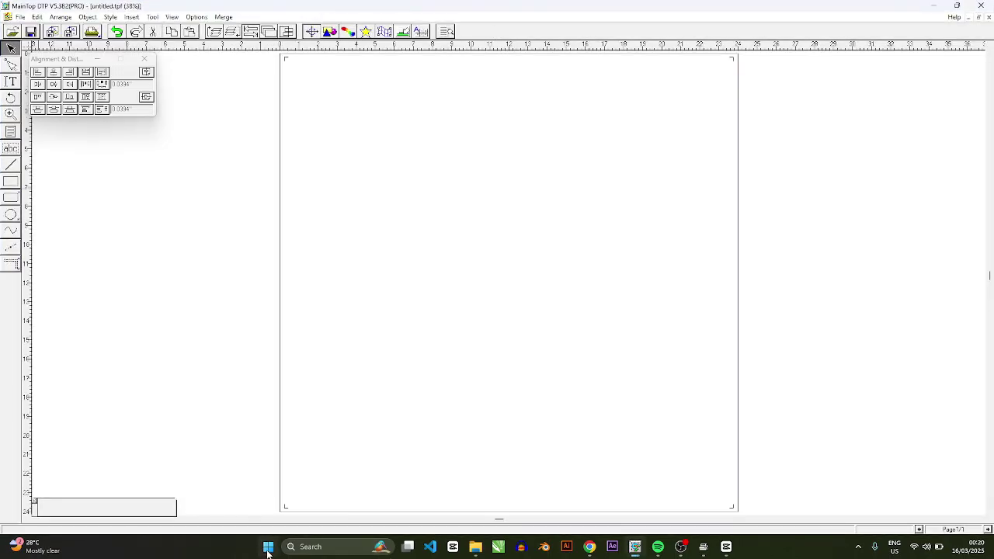
left_click(268, 548)
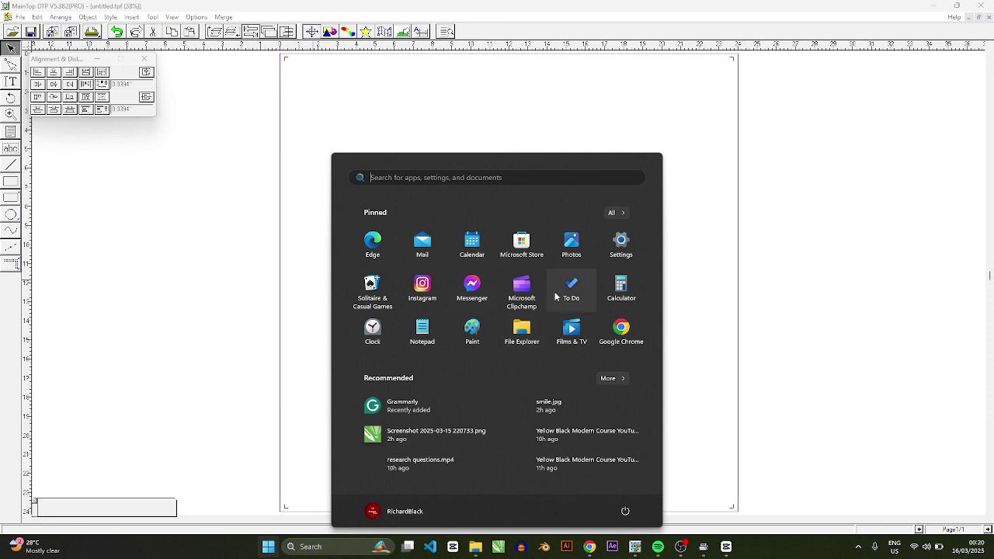
left_click(569, 553)
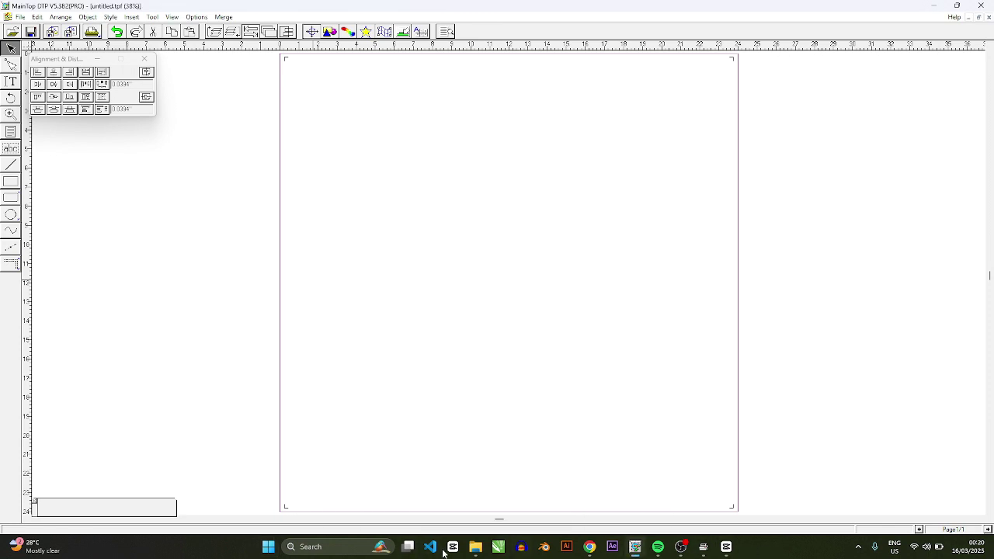
mouse_move(735, 552)
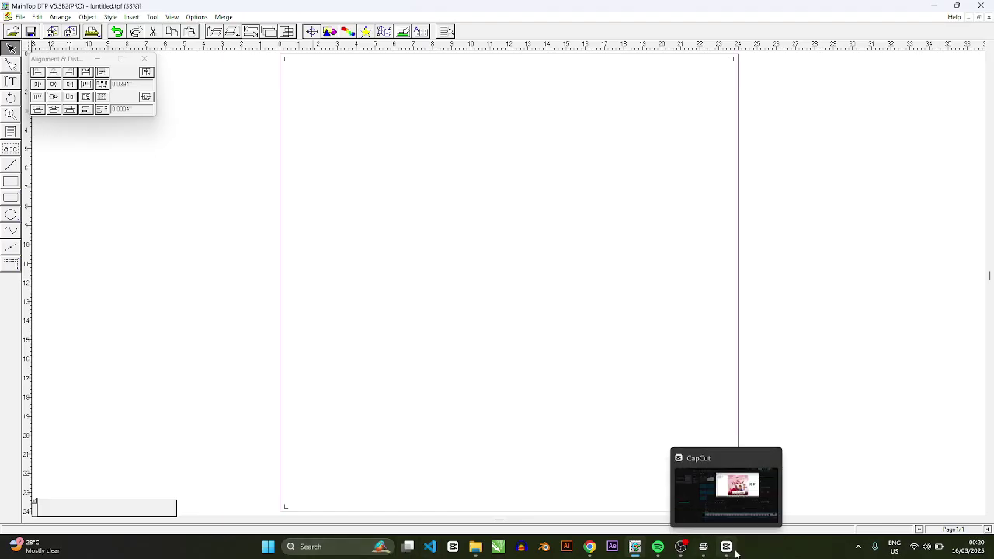
left_click(329, 549)
type("sys")
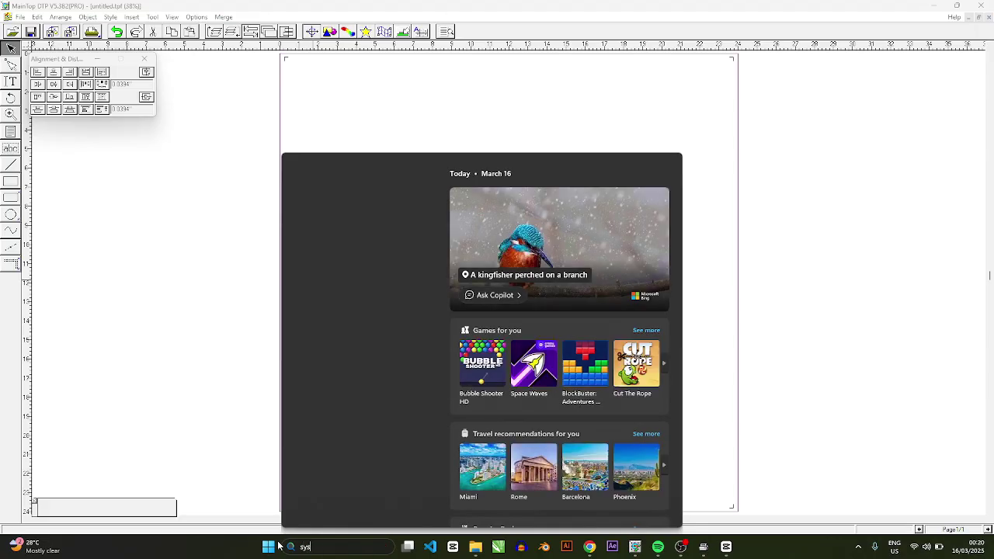
type("tem information")
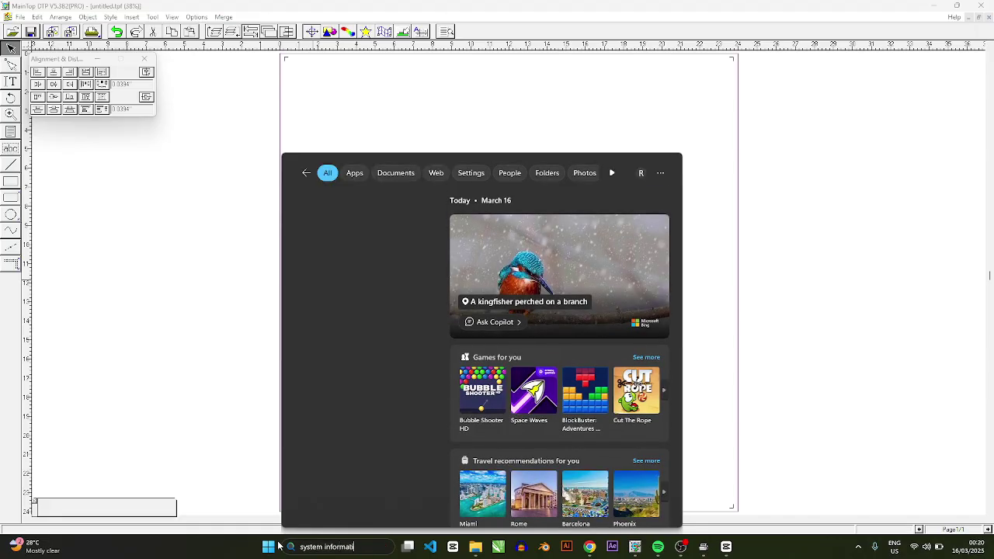
Open the properties of This PC from File Explorer and check the device and Windows specifications
left_click(476, 547)
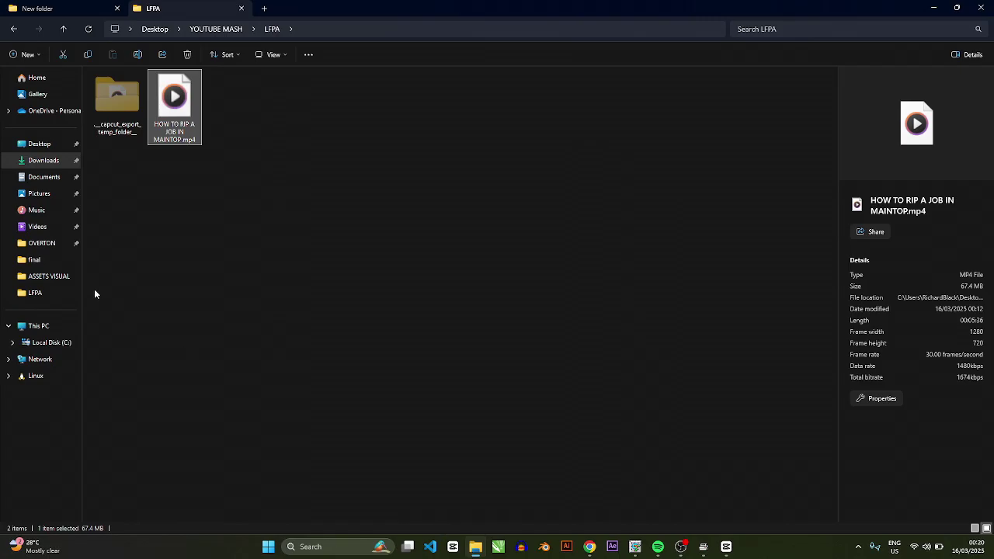
left_click(38, 327)
right_click(38, 327)
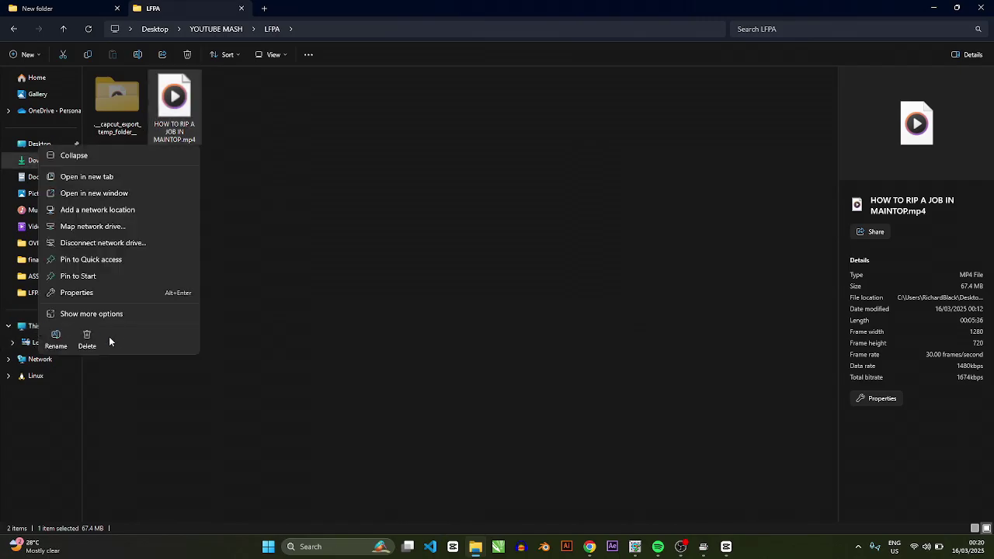
left_click(92, 313)
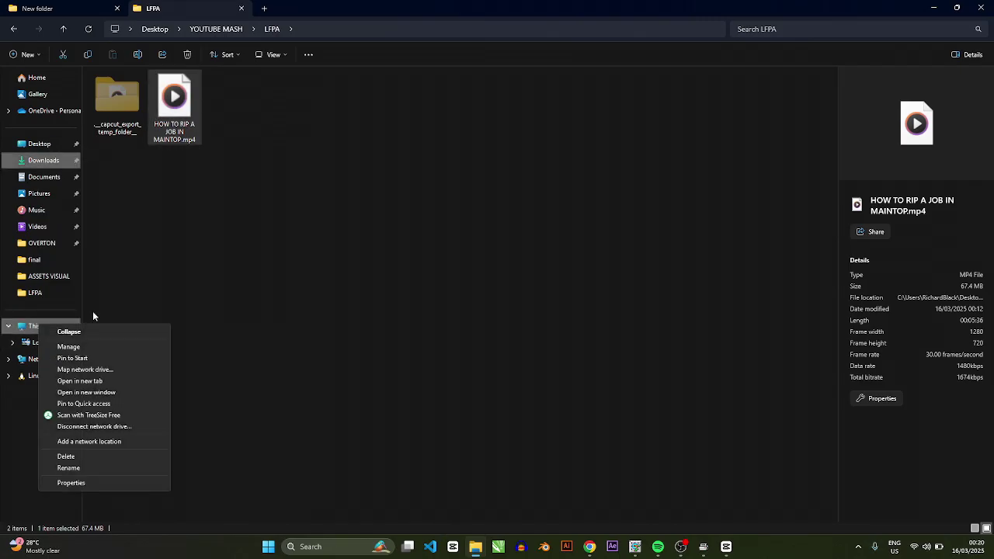
left_click(88, 482)
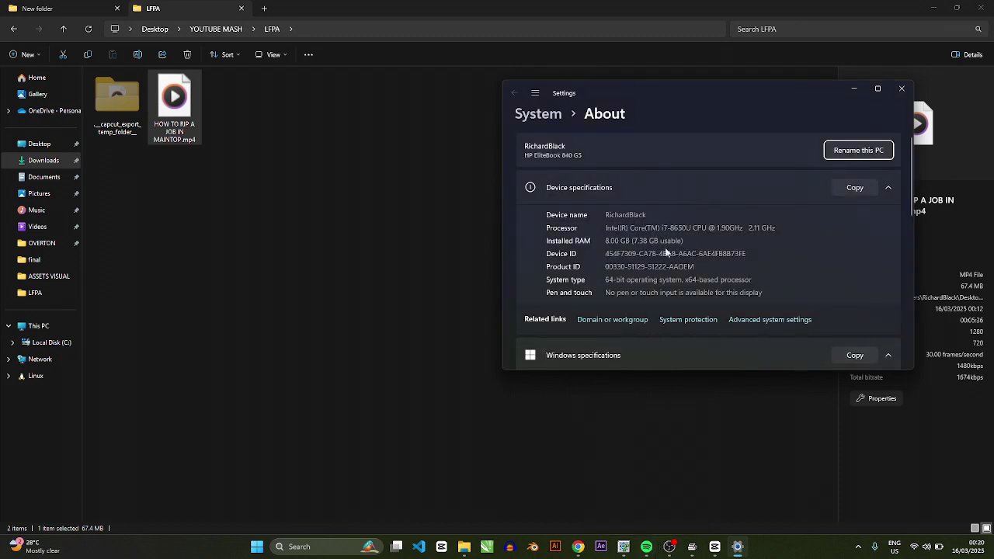
scroll(637, 275, "down", 3)
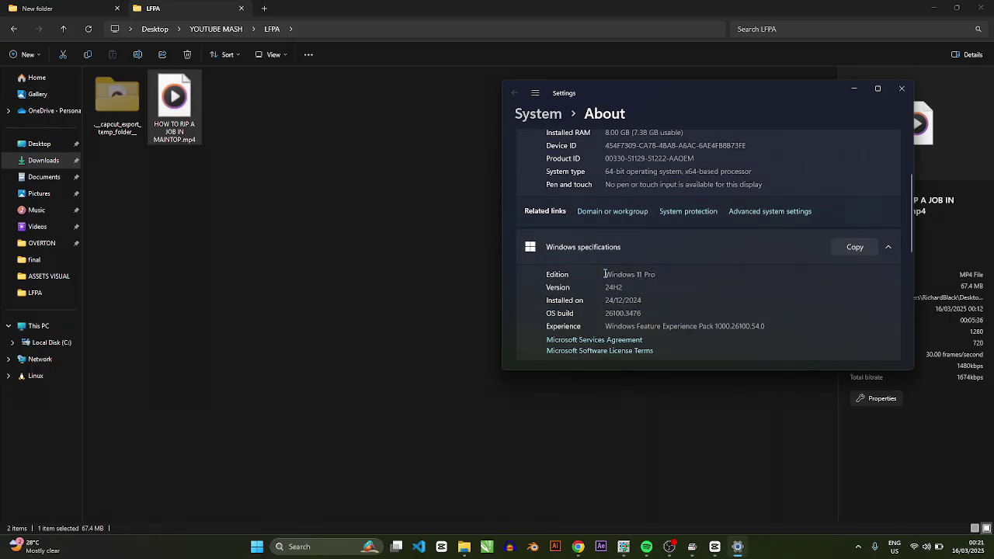
left_click_drag(605, 274, 633, 286)
left_click(433, 318)
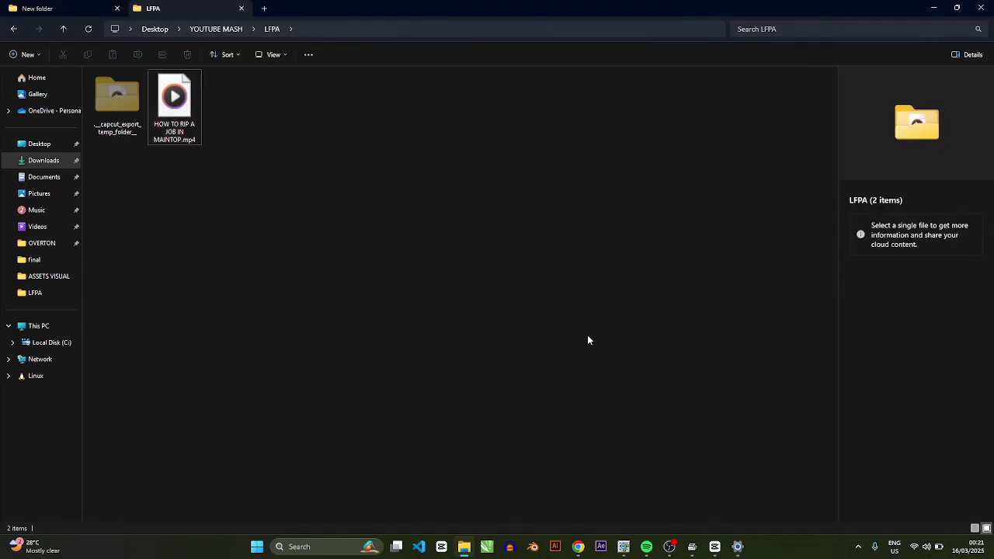
Switch to File Explorer and open the BROWNY folder on the Desktop
left_click(623, 547)
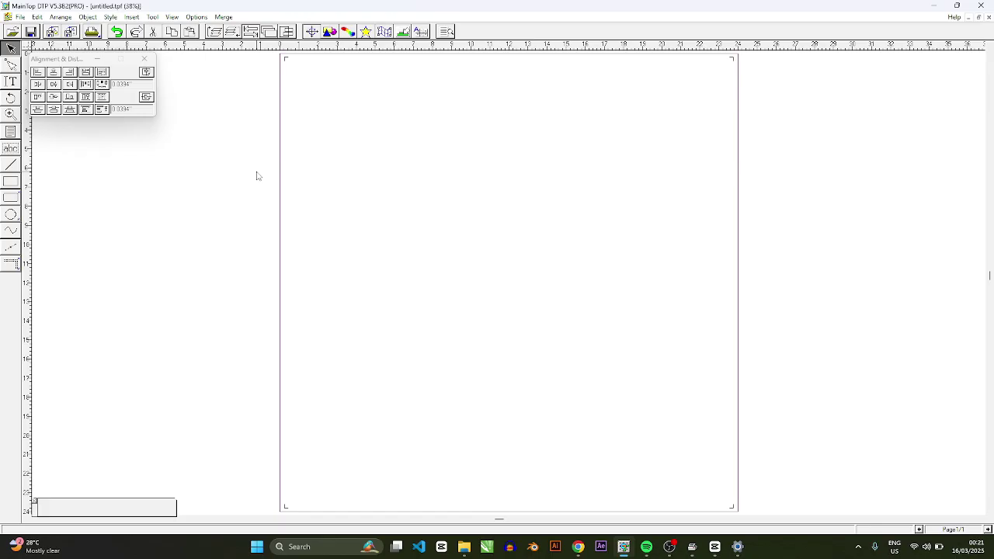
left_click(464, 547)
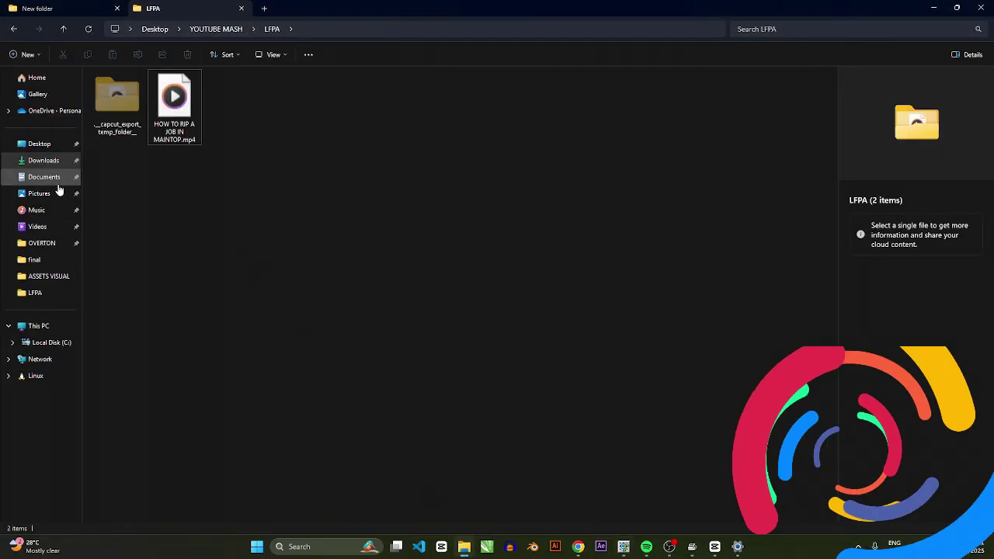
left_click(43, 146)
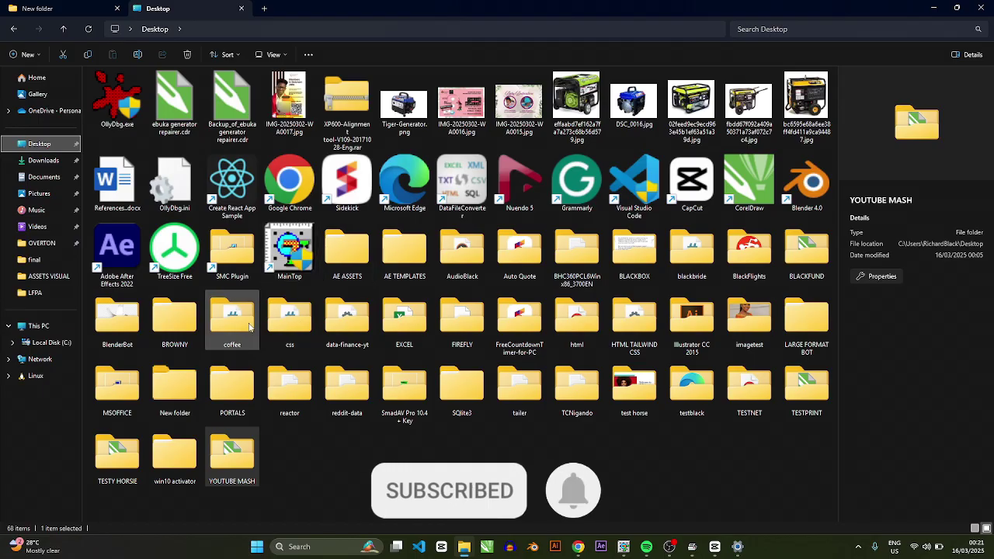
double_click(187, 310)
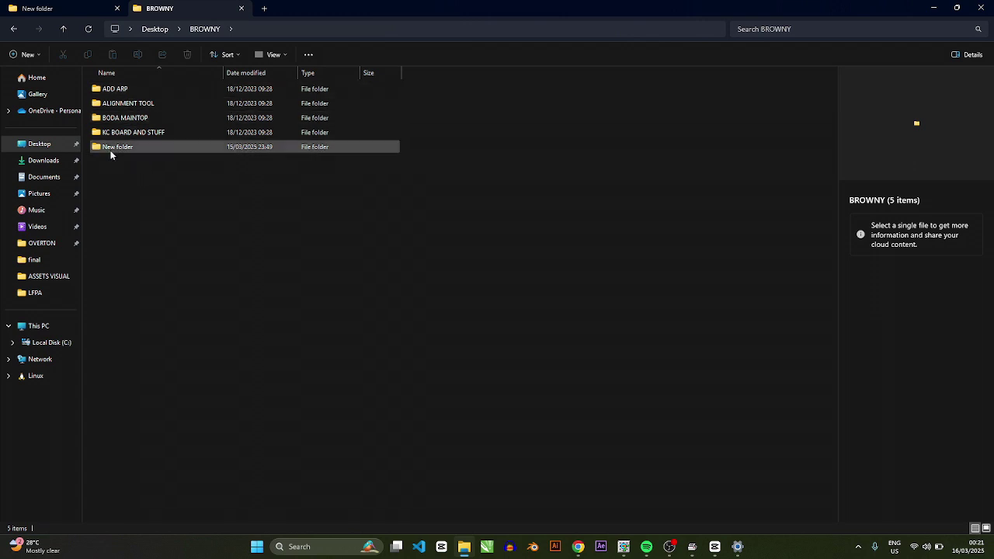
Look into the KC BOARD AND STUFF and ALIGNMENT TOOL folders, and open the BODA MAINTOP folder
double_click(97, 134)
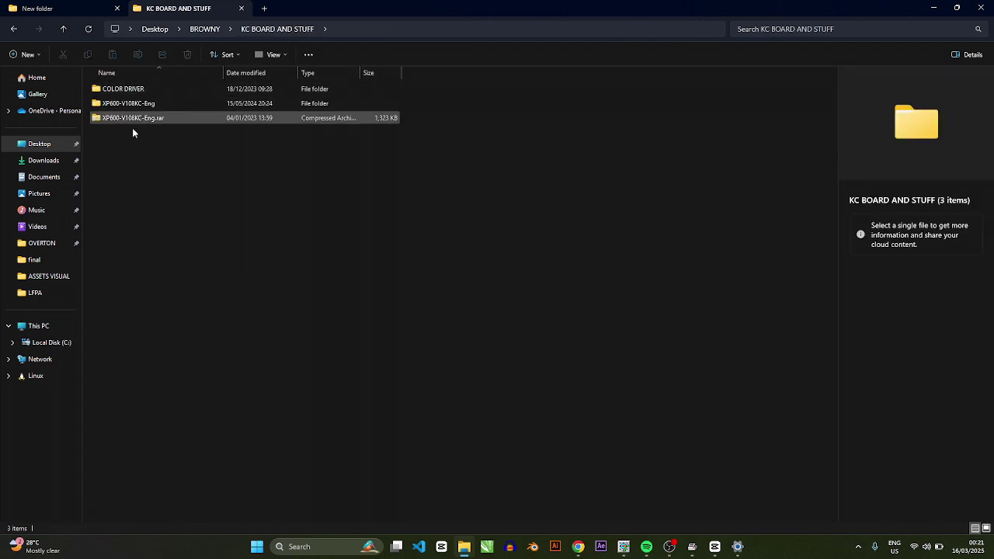
key("alt+Left")
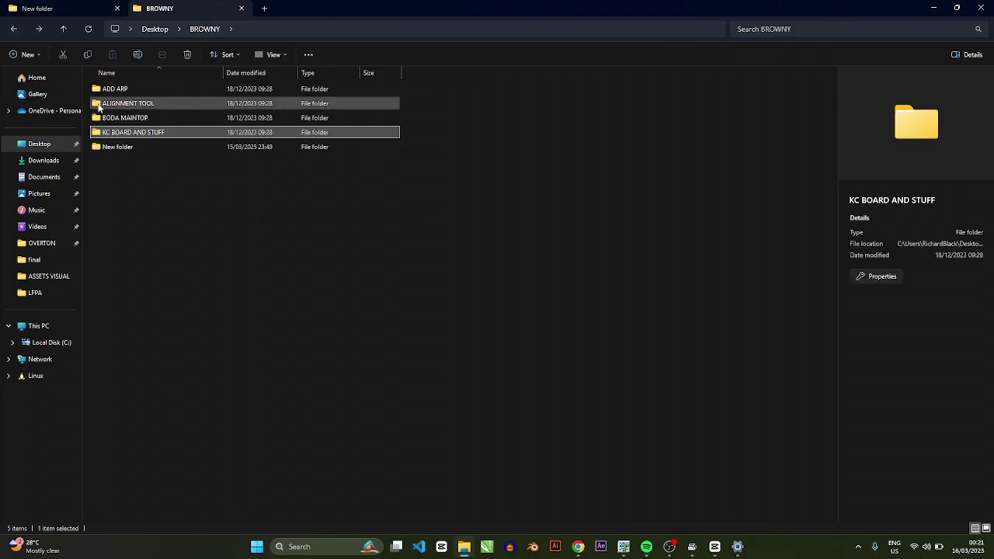
double_click(100, 105)
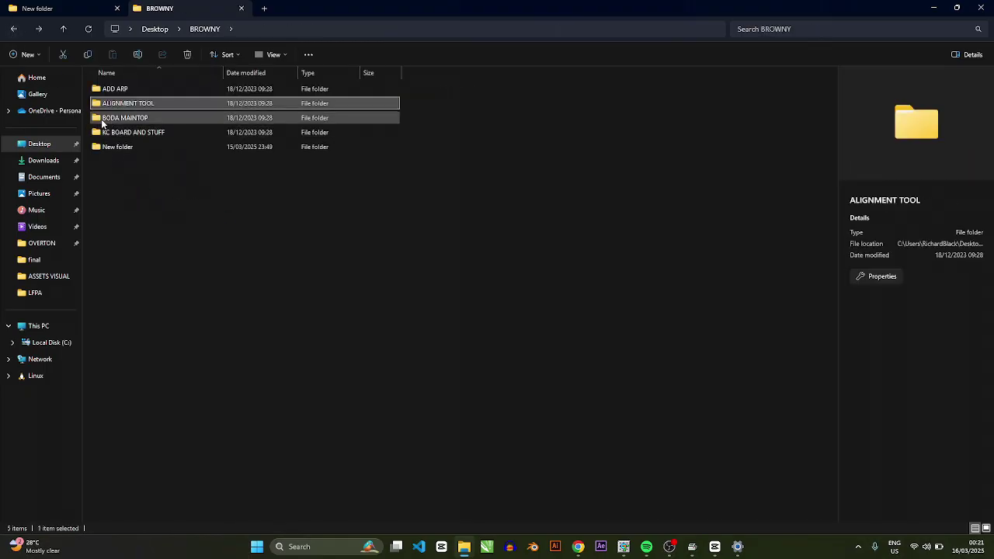
double_click(105, 121)
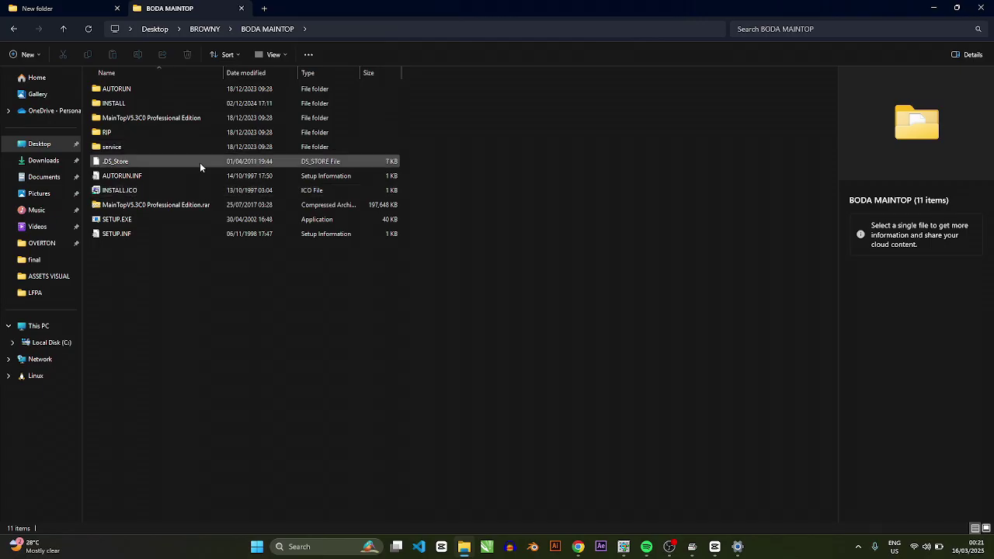
Search Windows for "features", open Turn Windows features on or off, and move its dialog higher on the screen
left_click(339, 548)
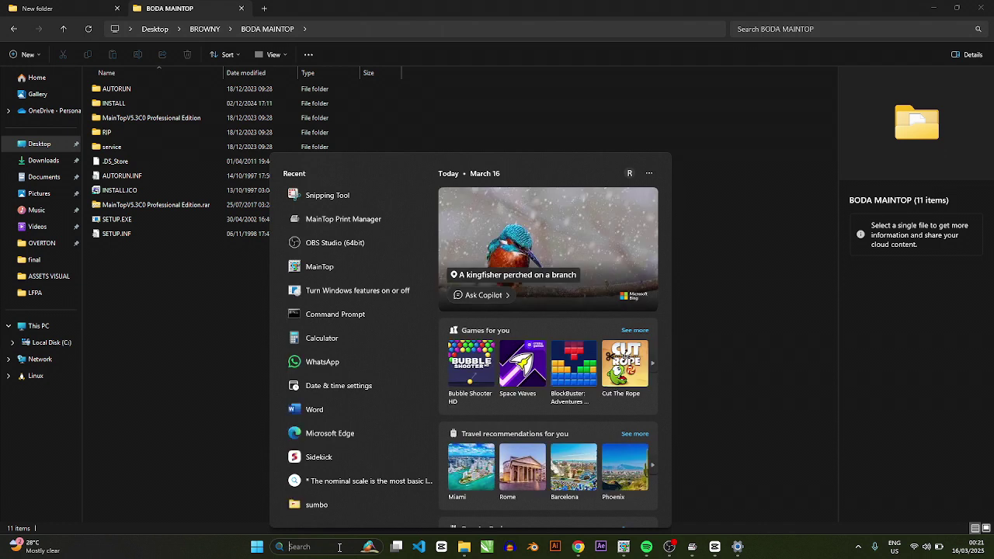
type("featire")
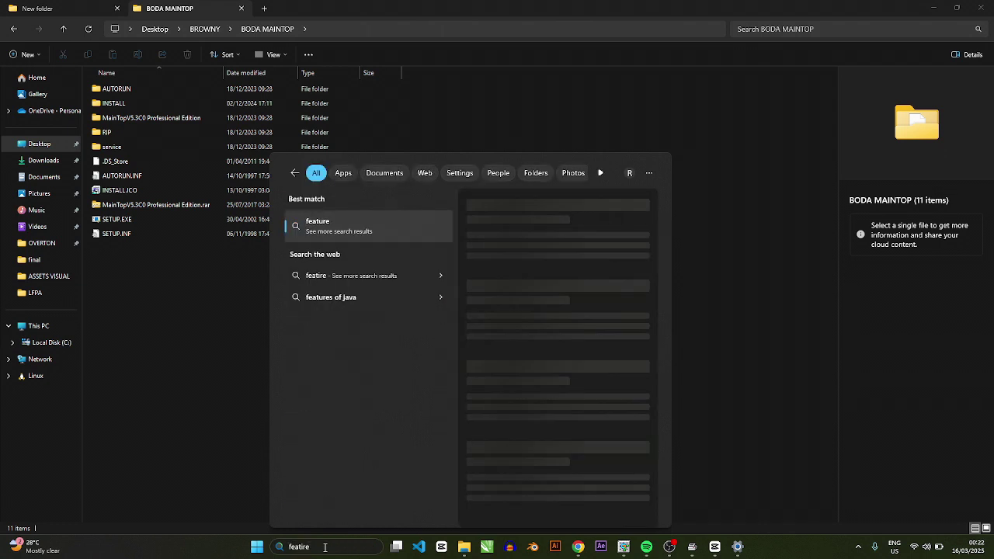
key("BackSpace")
key("BackSpace")
key("BackSpace")
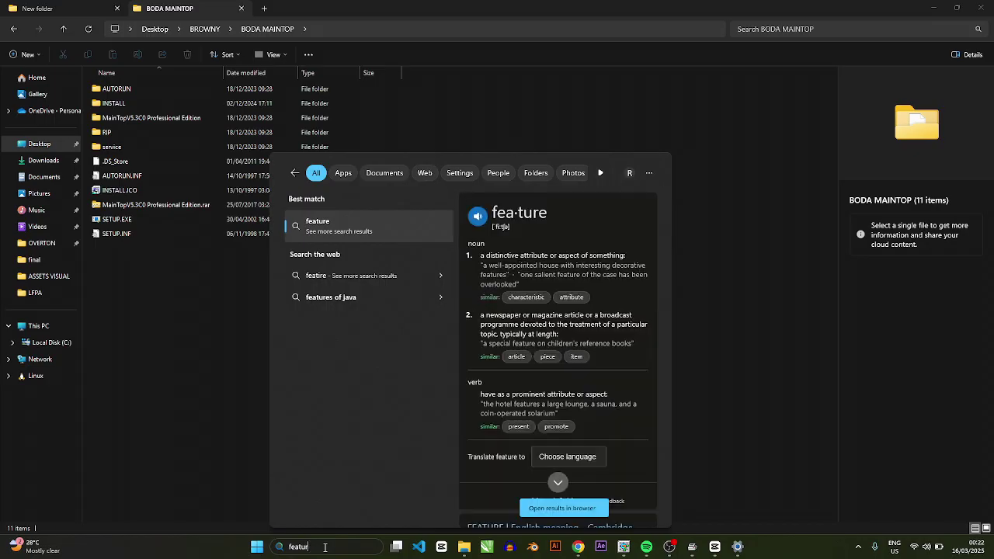
type("ures")
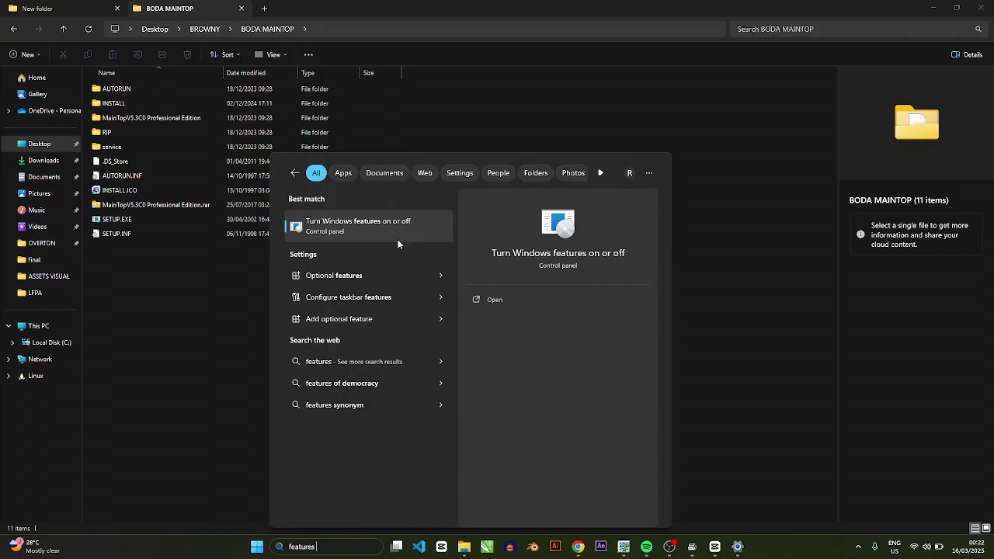
left_click(504, 298)
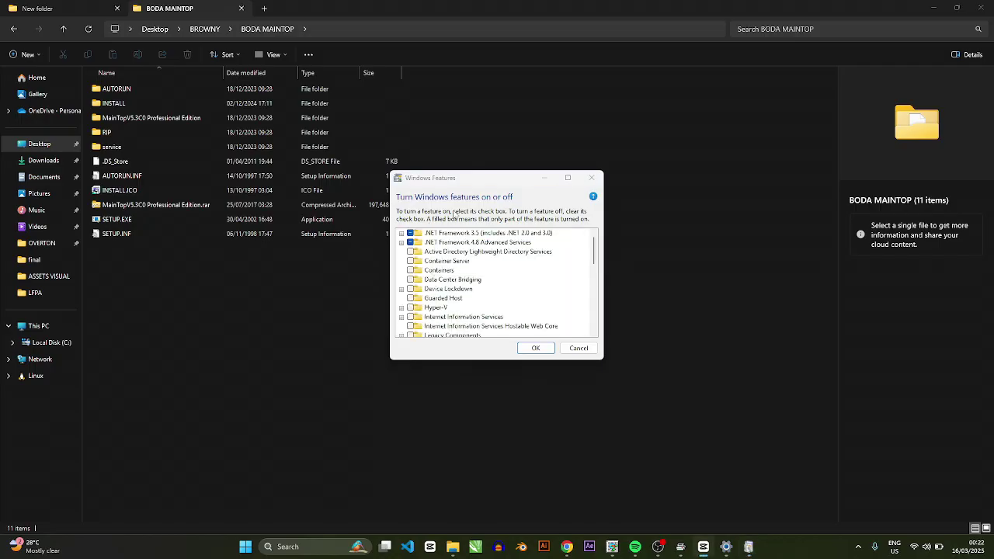
left_click_drag(451, 180, 480, 143)
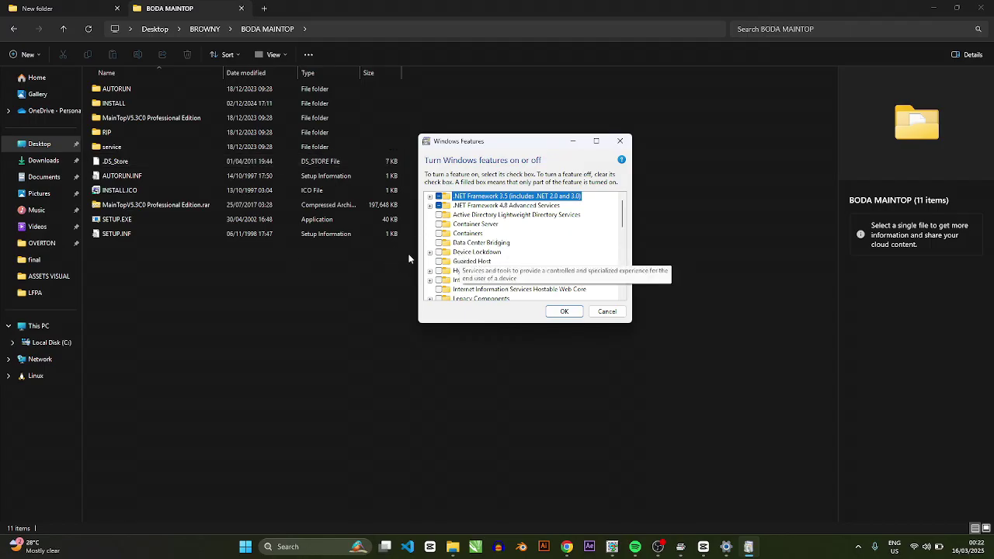
Open Screenshot 2025-03-15 233435.png from the Screenshots folder in Pictures and examine the error dialog it shows
left_click(45, 199)
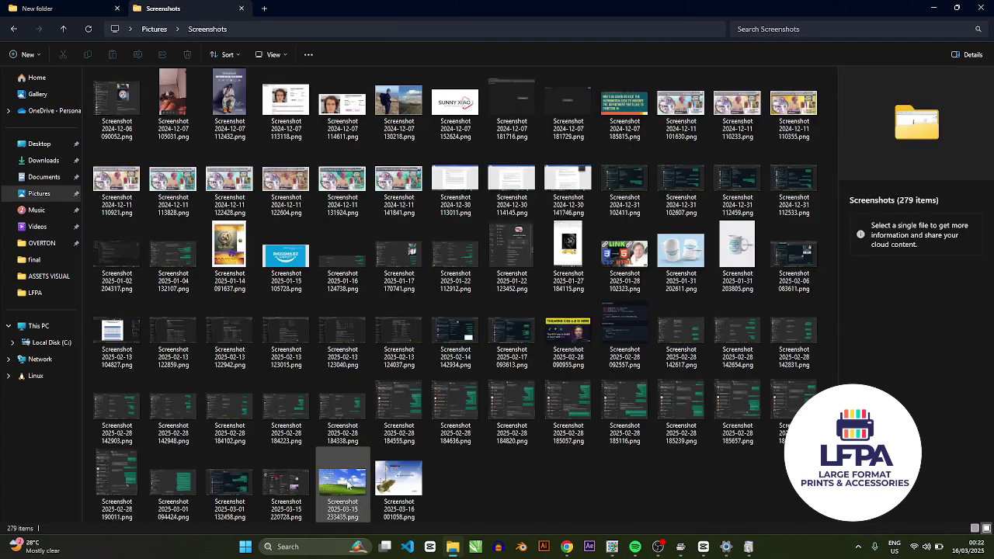
left_click(349, 484)
double_click(348, 484)
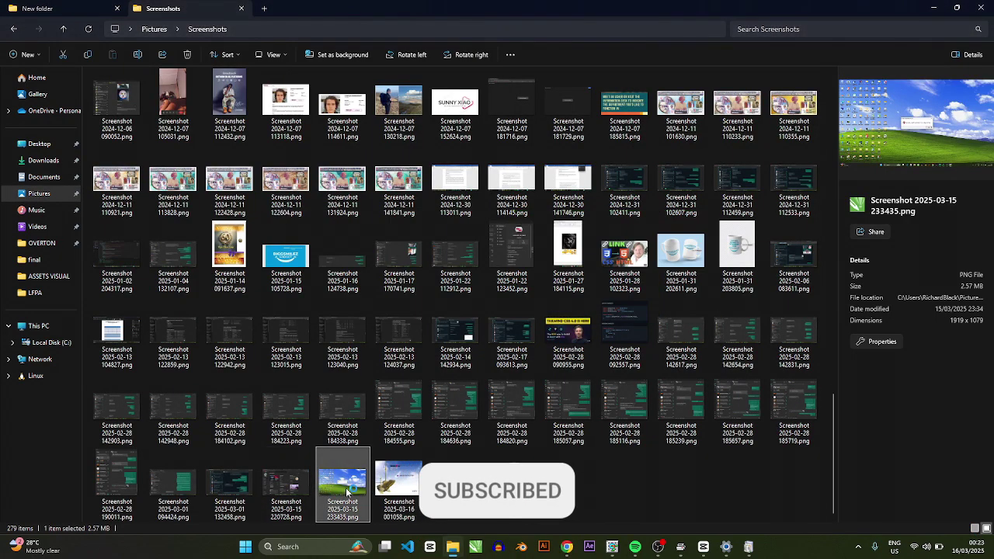
key("shift+F10")
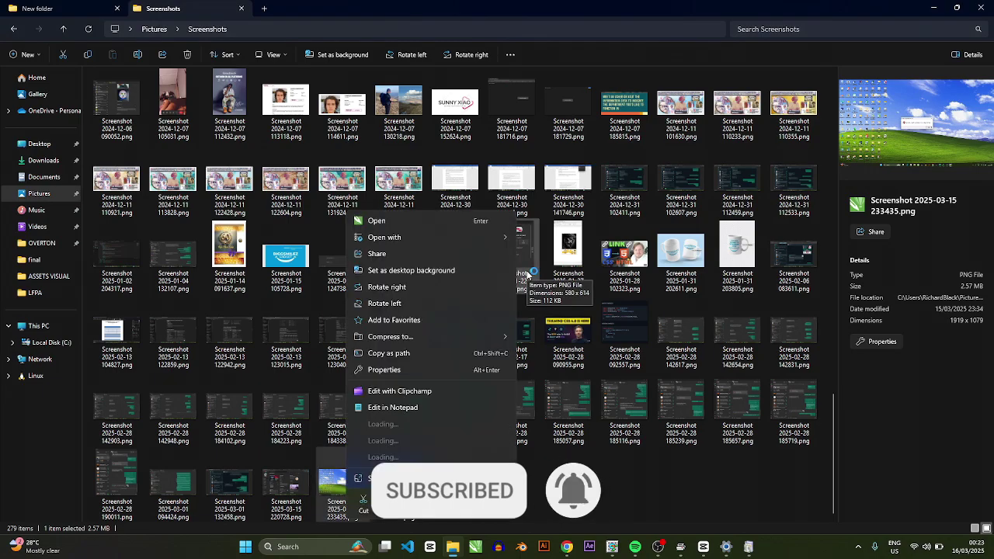
key("Escape")
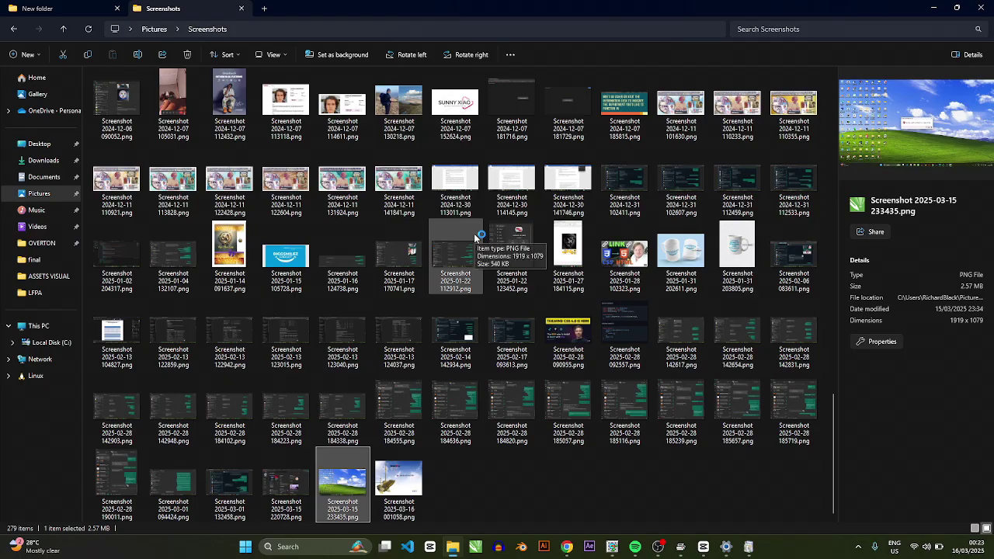
key("Return")
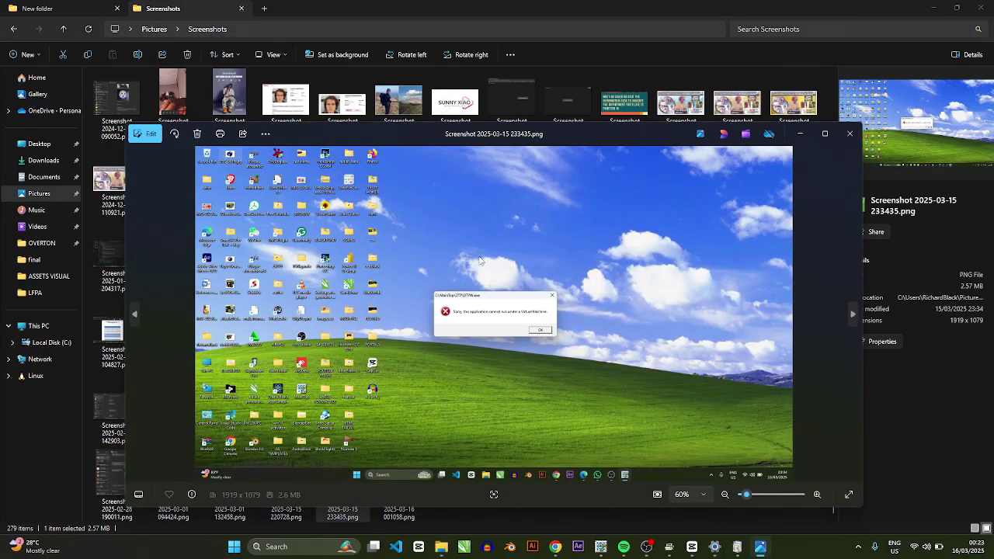
scroll(482, 334, "up", 10)
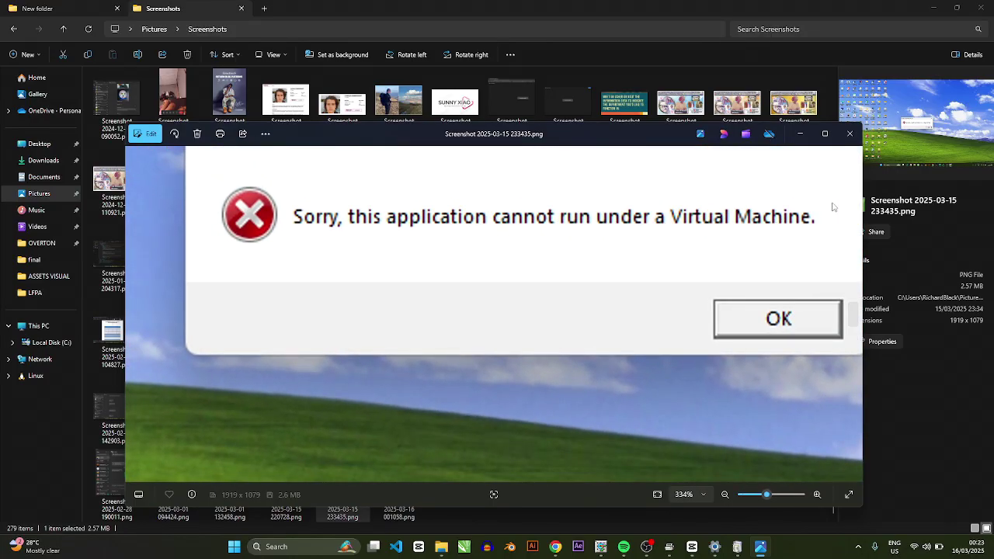
scroll(629, 249, "down", 3)
scroll(627, 245, "down", 2)
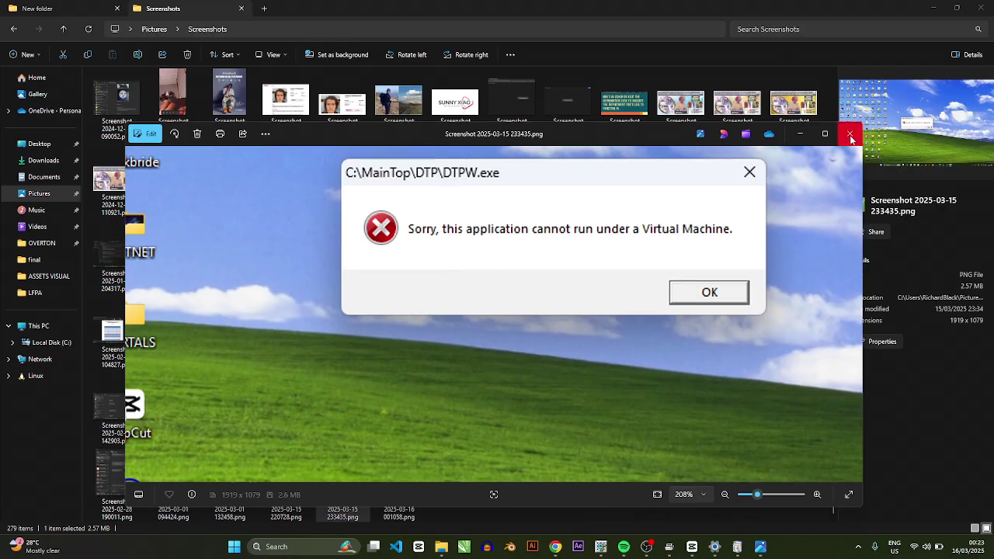
Minimize the error screenshot, bring back the Windows Features dialog, move it aside and enlarge it in height and width
left_click(802, 134)
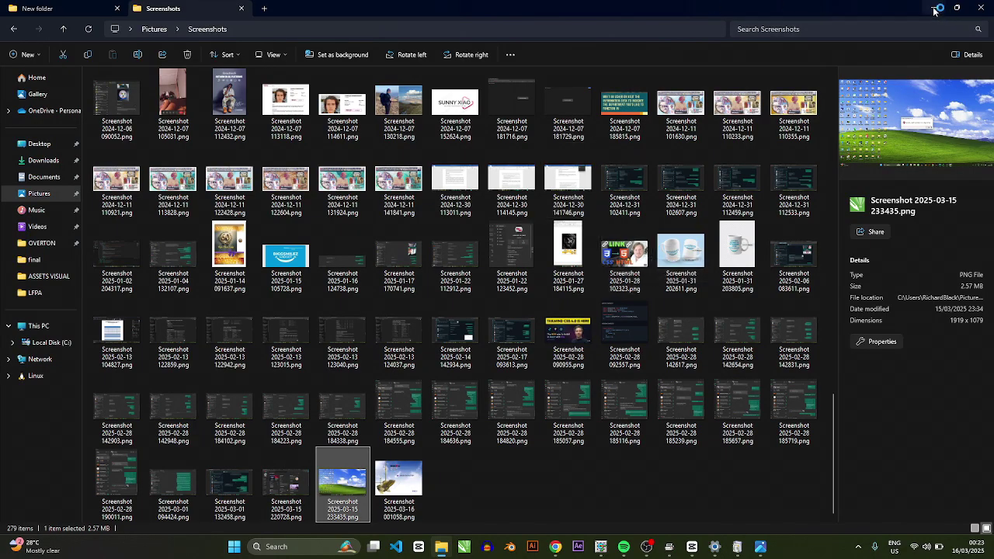
left_click(738, 552)
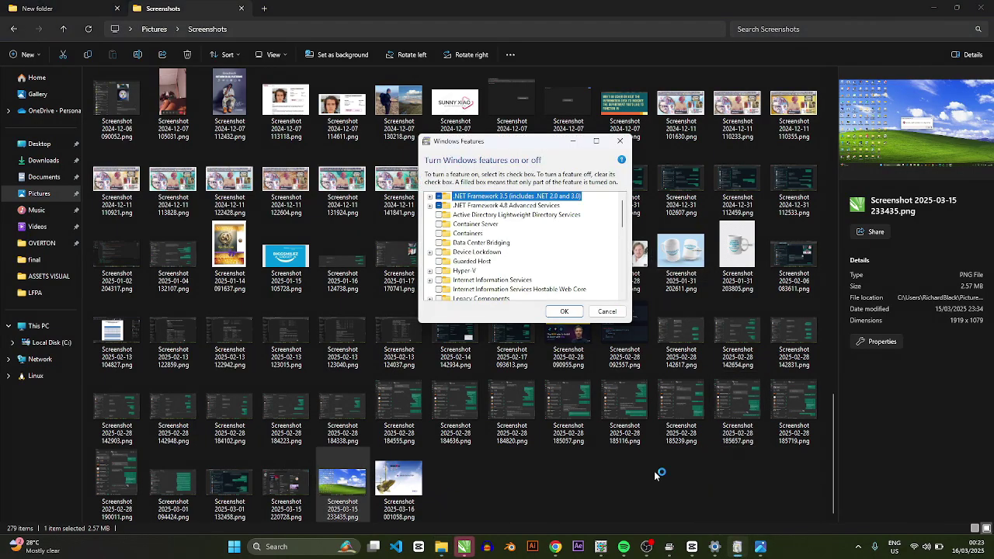
left_click_drag(520, 155, 355, 118)
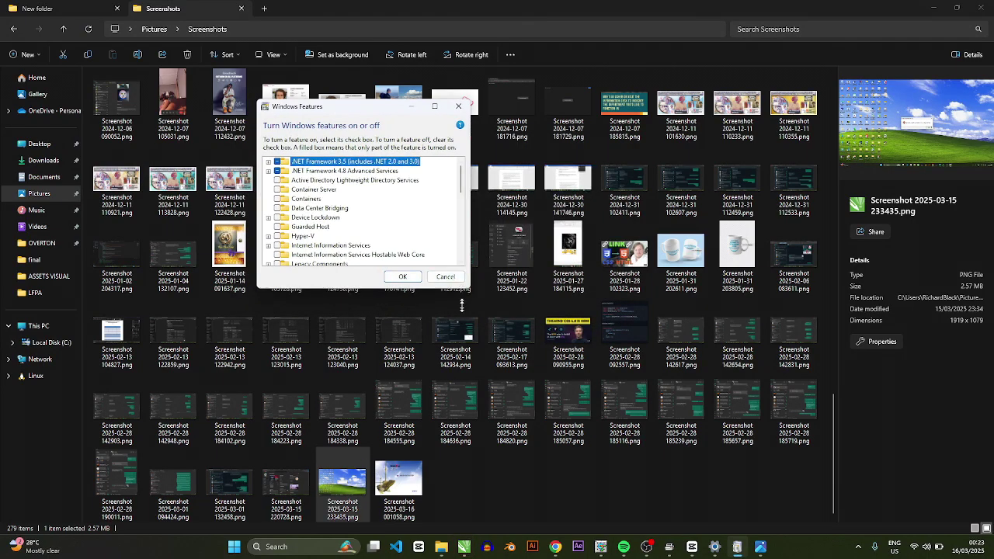
left_click_drag(461, 305, 464, 378)
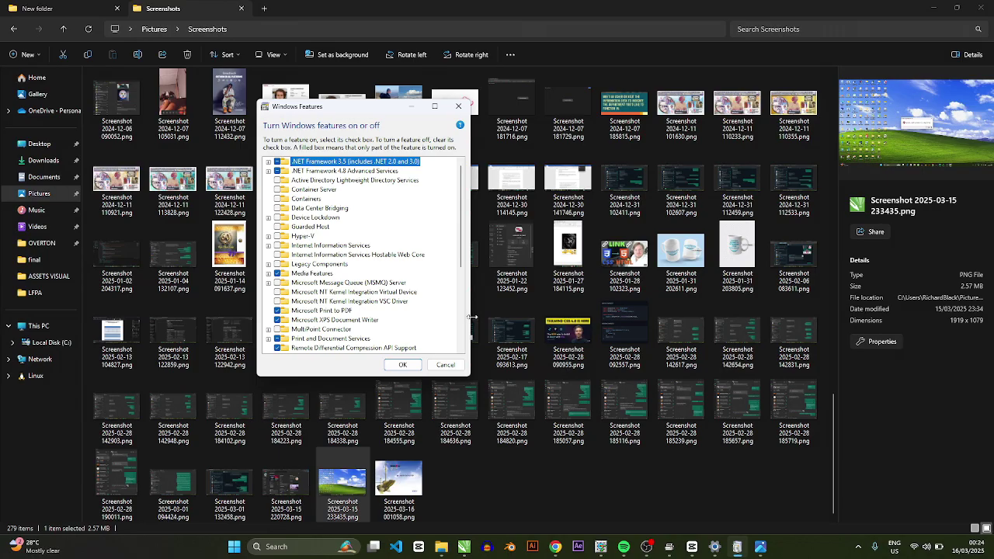
left_click_drag(471, 317, 657, 316)
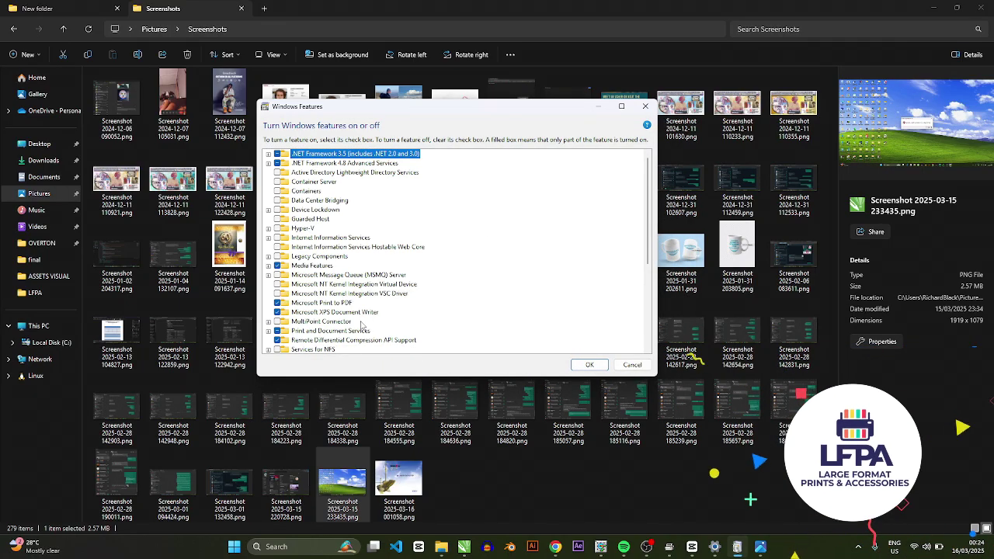
Tick Windows Hypervisor Platform, Virtual Machine Platform and Hyper-V in the Windows features list
scroll(361, 324, "down", 4)
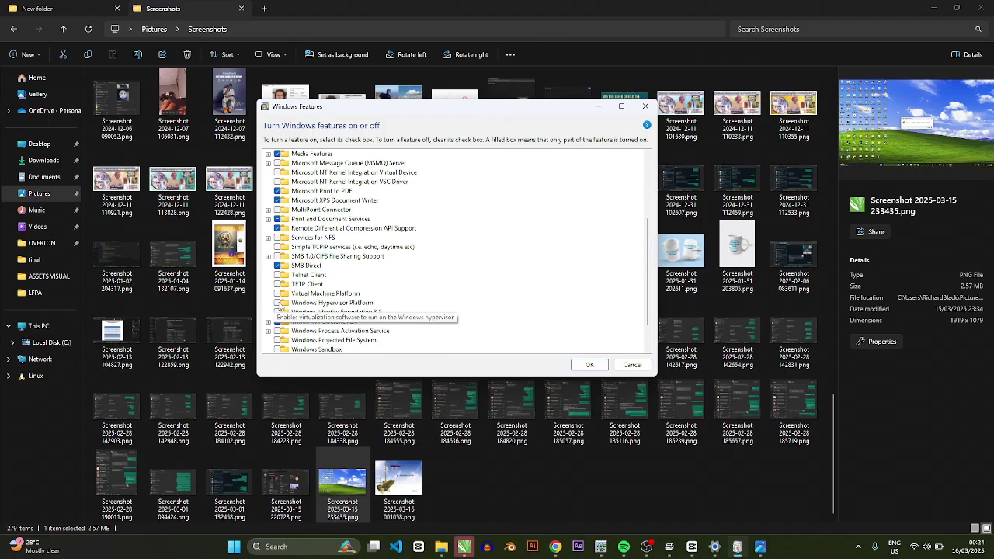
left_click(278, 303)
left_click(278, 294)
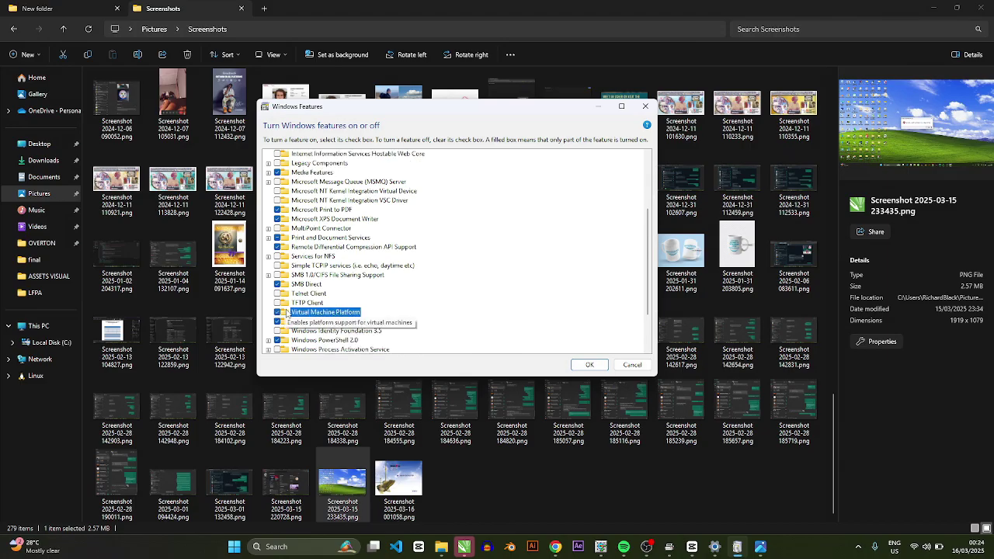
scroll(291, 310, "up", 1)
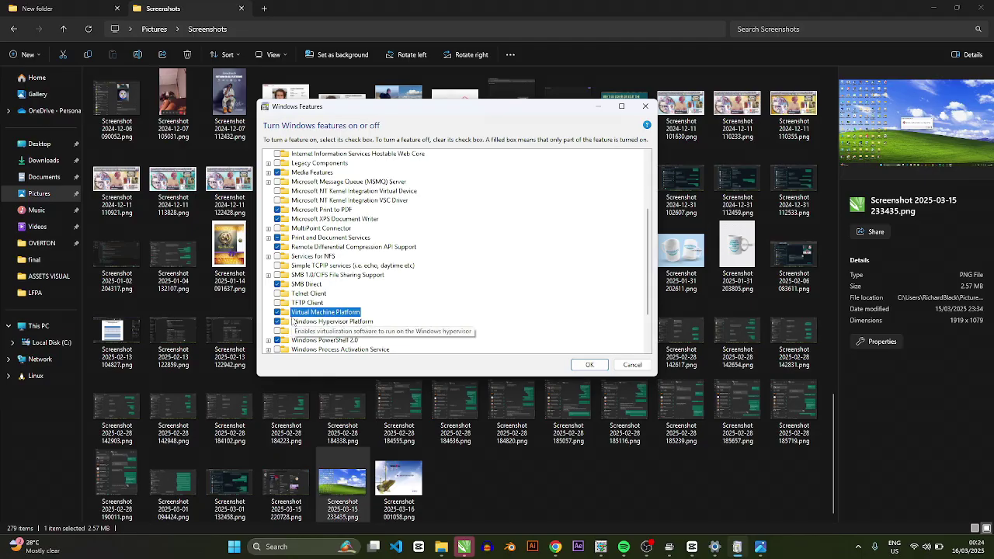
scroll(293, 322, "up", 3)
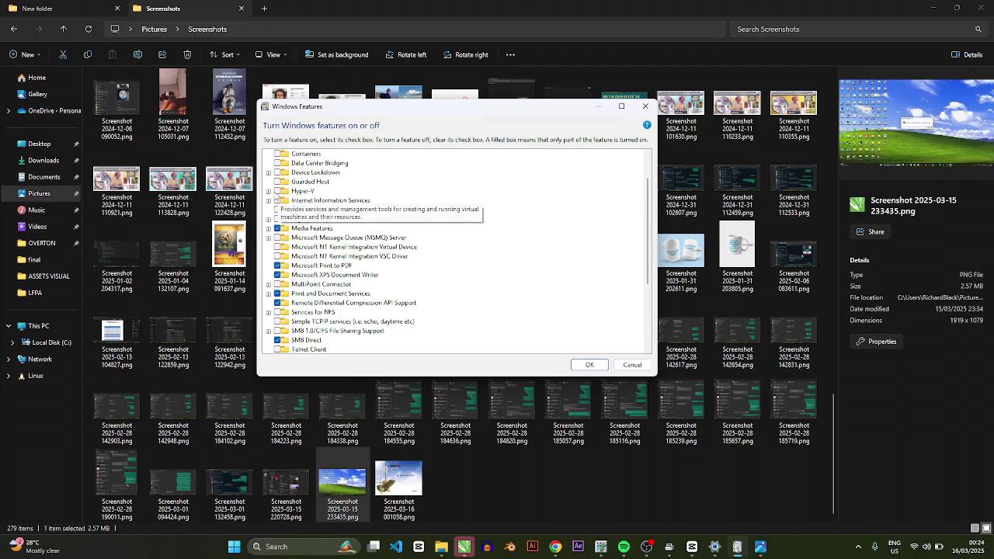
left_click(278, 191)
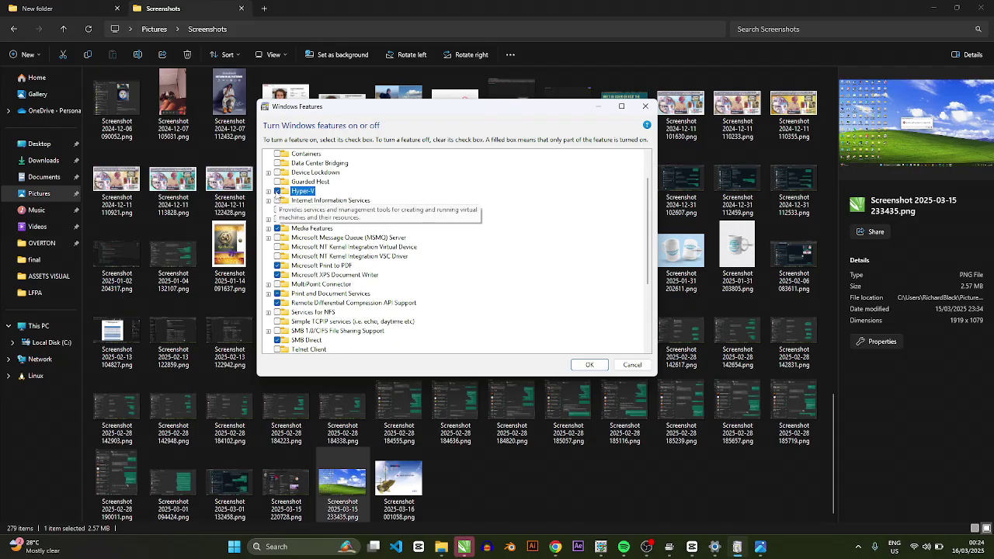
Turn off Virtual Machine Platform, Windows Hypervisor Platform and Hyper-V, and apply the Windows feature selection
scroll(283, 295, "down", 3)
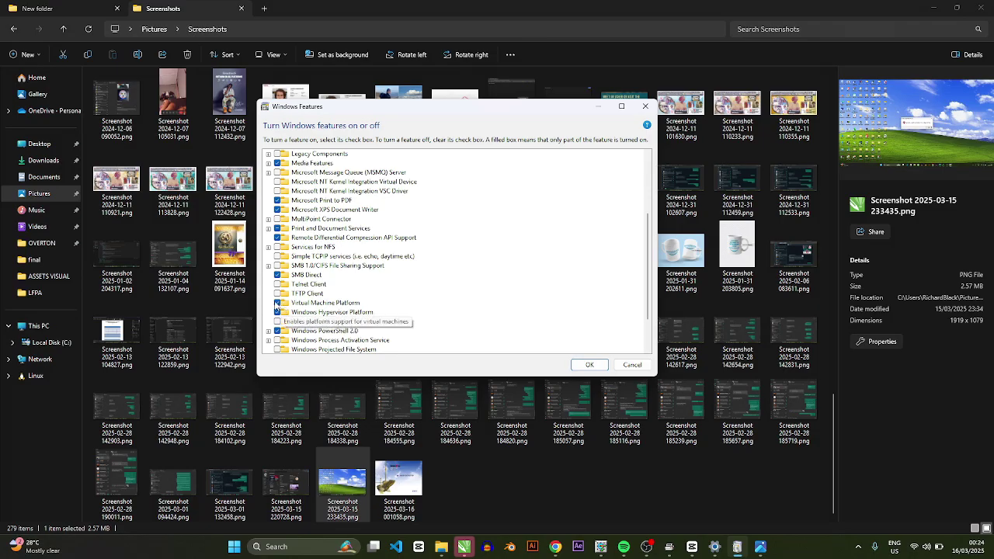
scroll(277, 226, "up", 2)
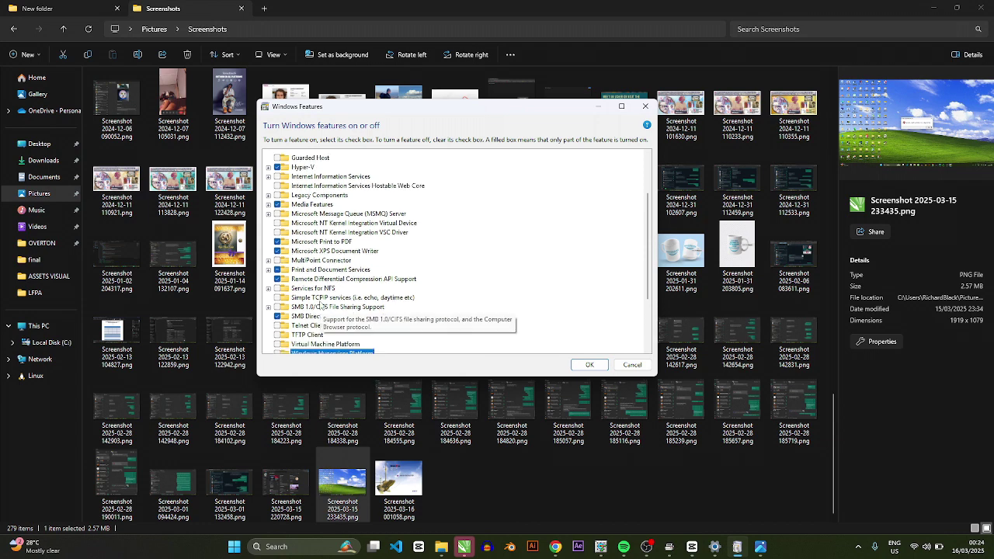
left_click(278, 182)
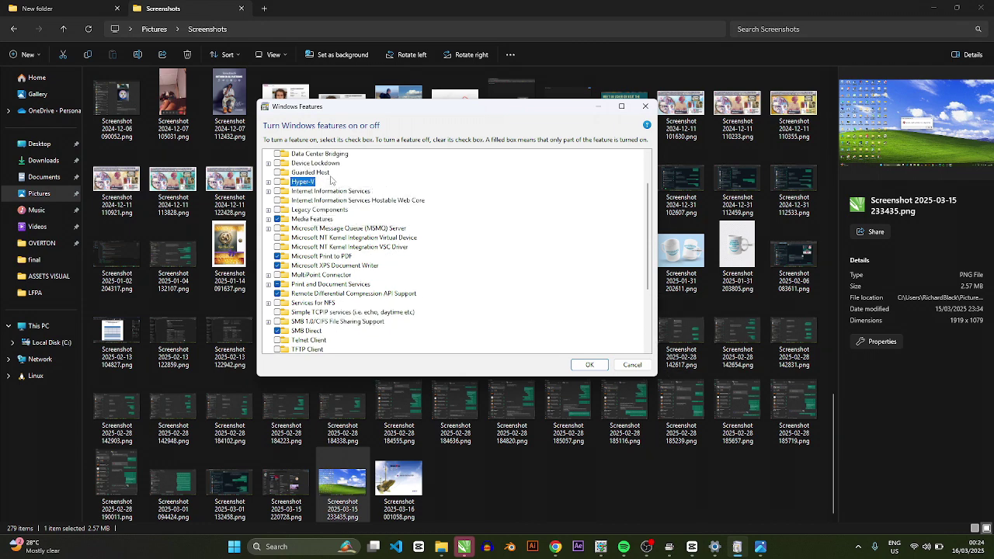
left_click(592, 366)
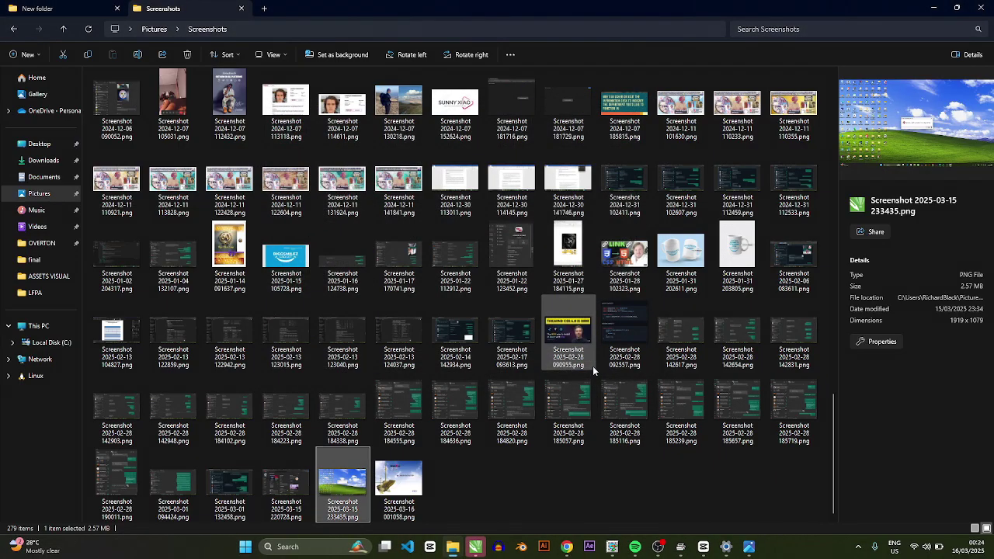
Switch to MainTop DTP and close it without saving the untitled document
left_click(612, 547)
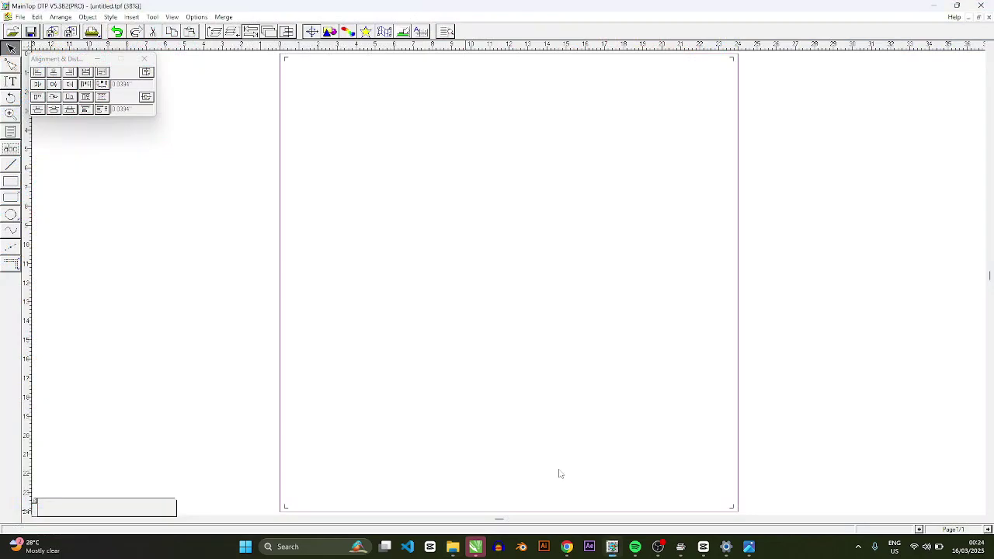
left_click(981, 6)
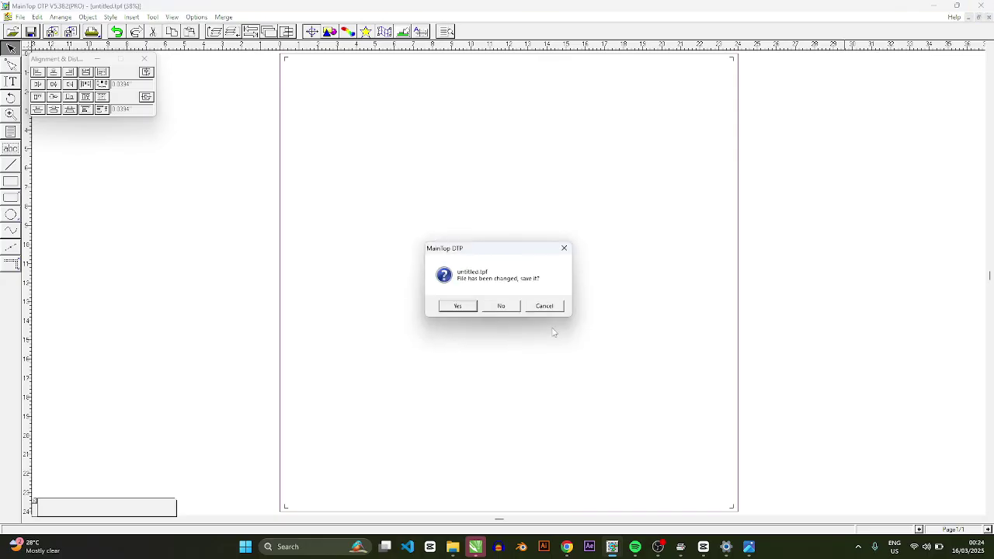
left_click(503, 306)
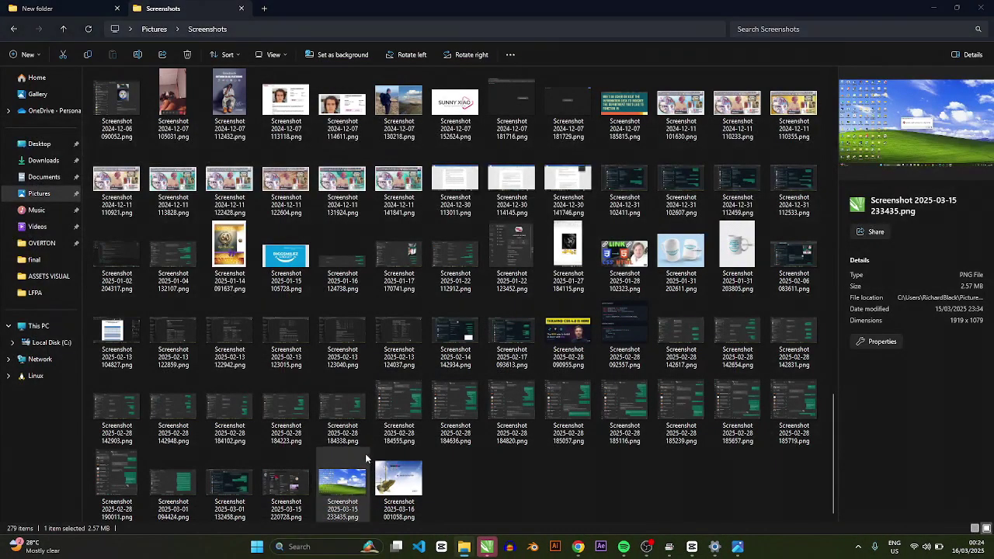
Search Windows for "maintop" and launch the MainTop app
key("super+s")
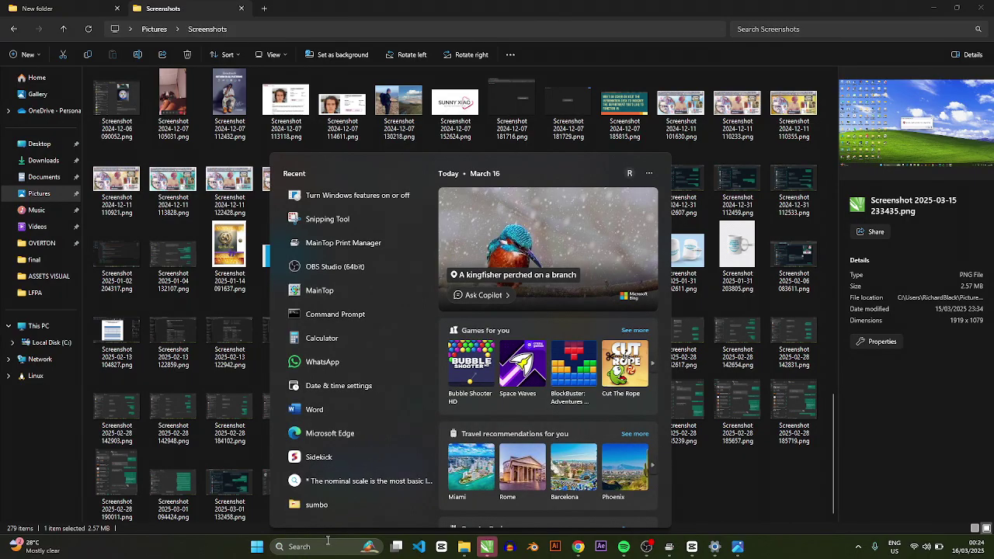
type("maintop")
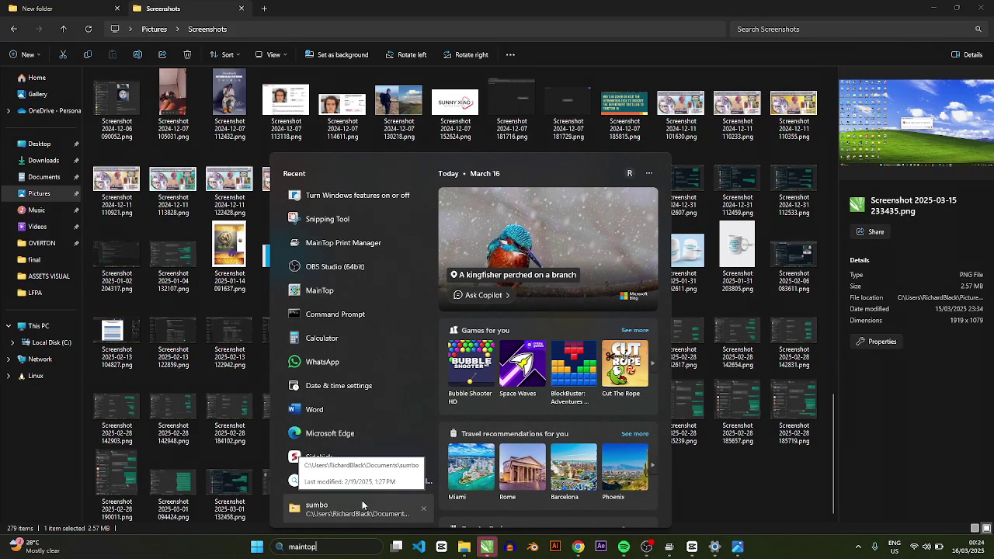
left_click(338, 222)
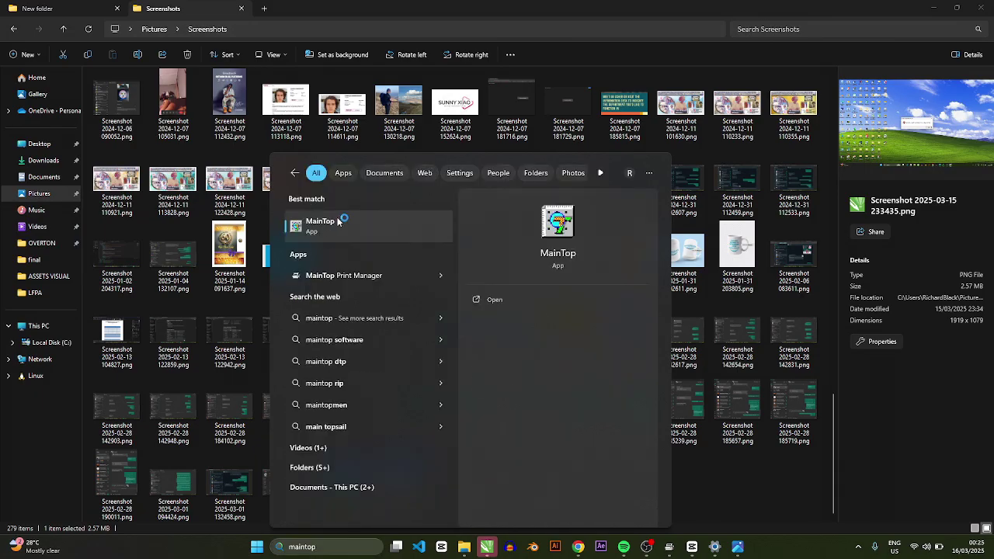